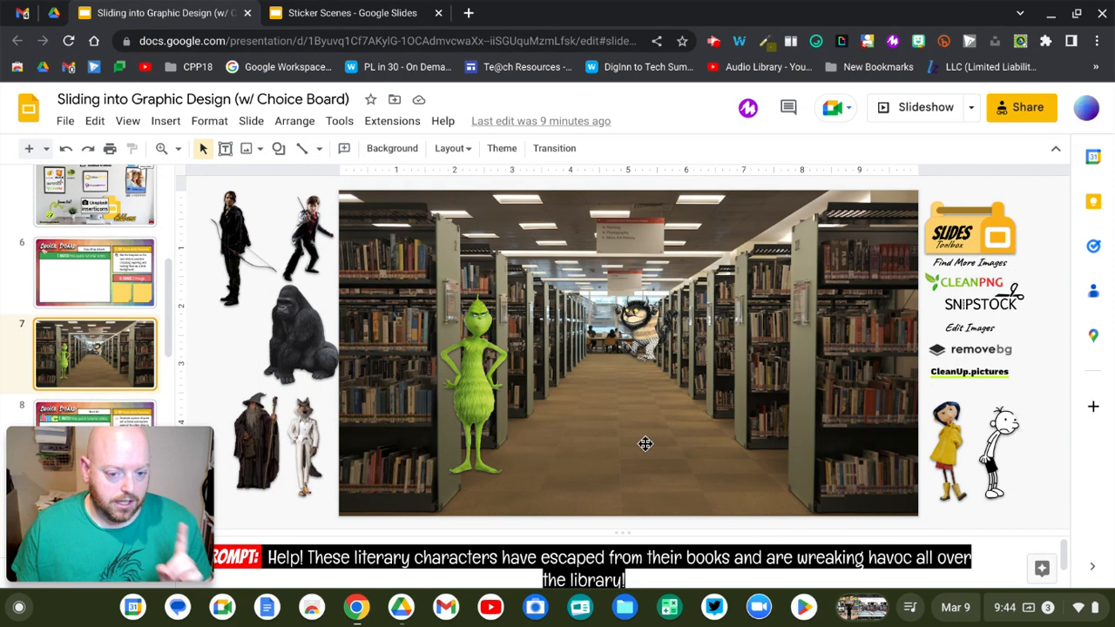
Step: Bring the library photo on slide 7 to the front so it covers the characters
left_click(710, 435)
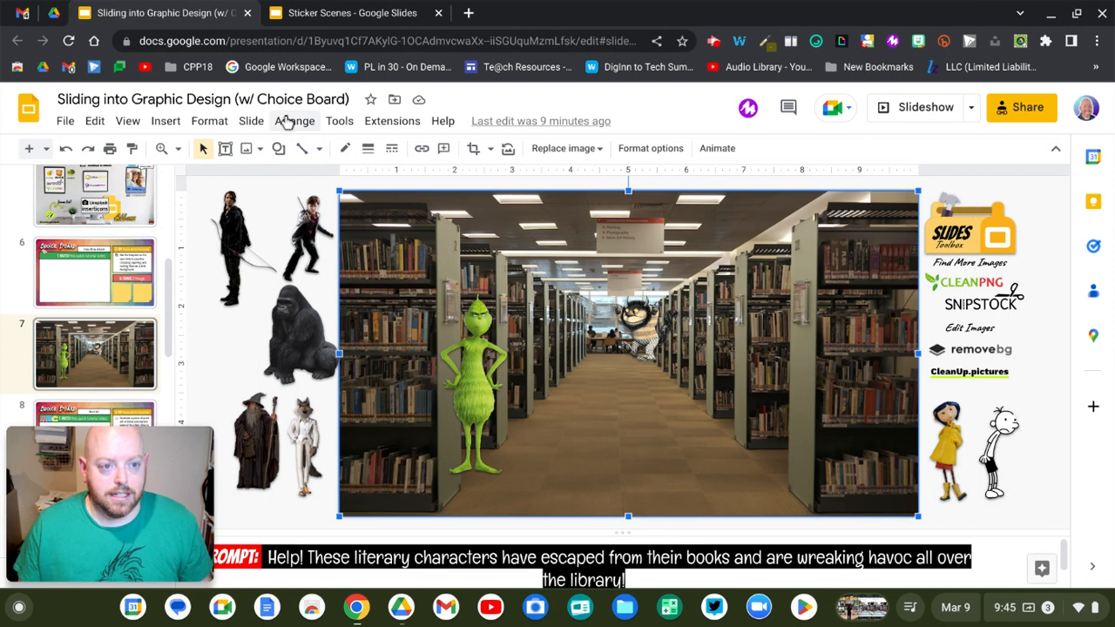
left_click(292, 122)
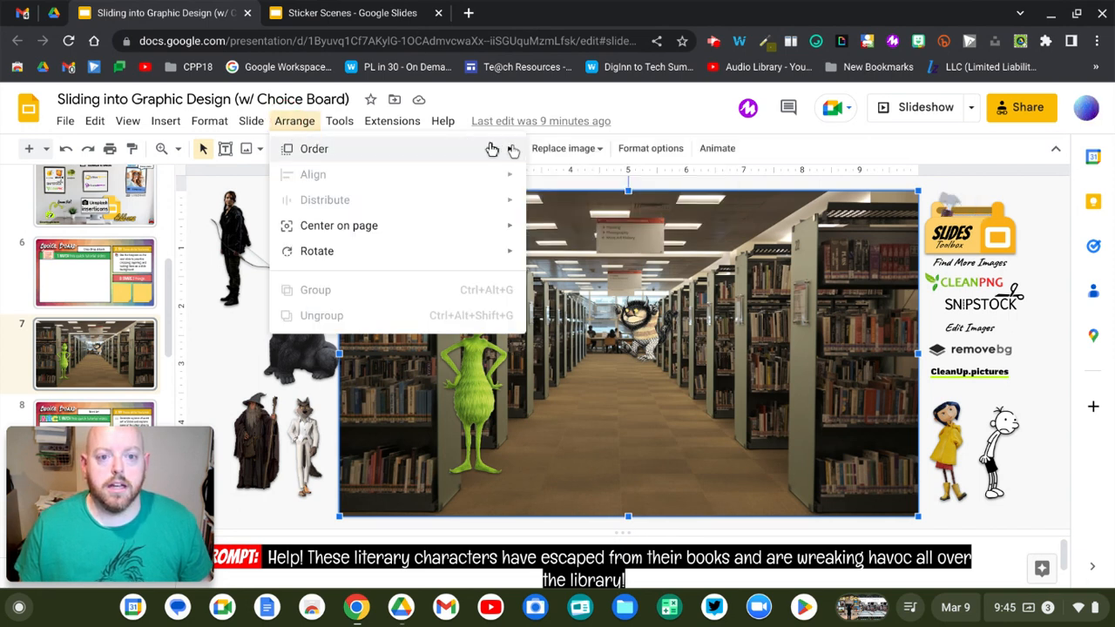
mouse_move(515, 152)
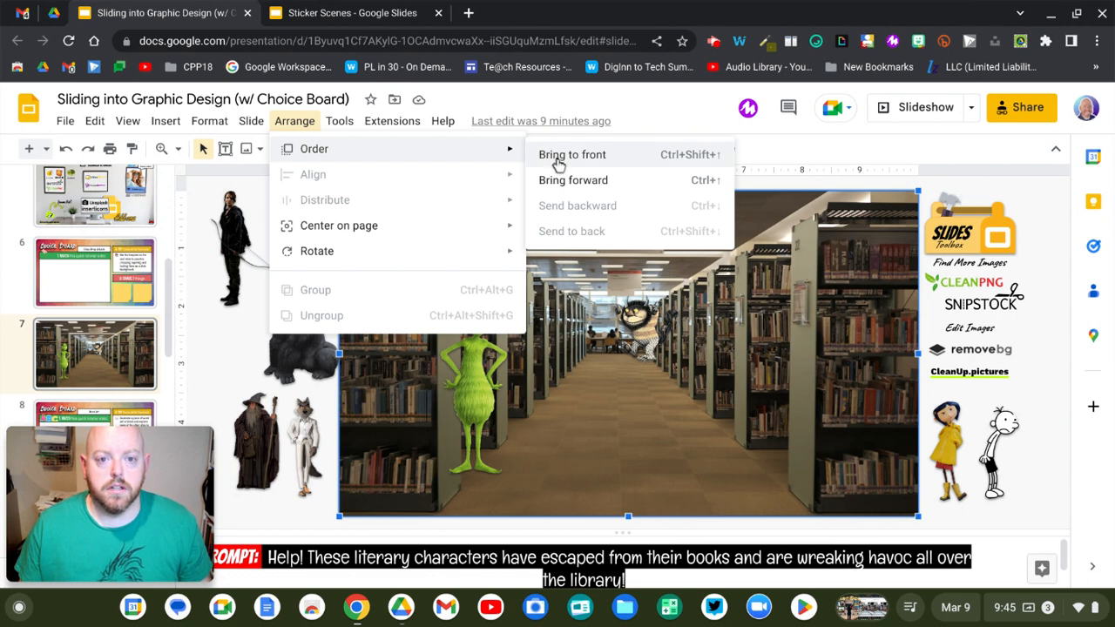
left_click(558, 161)
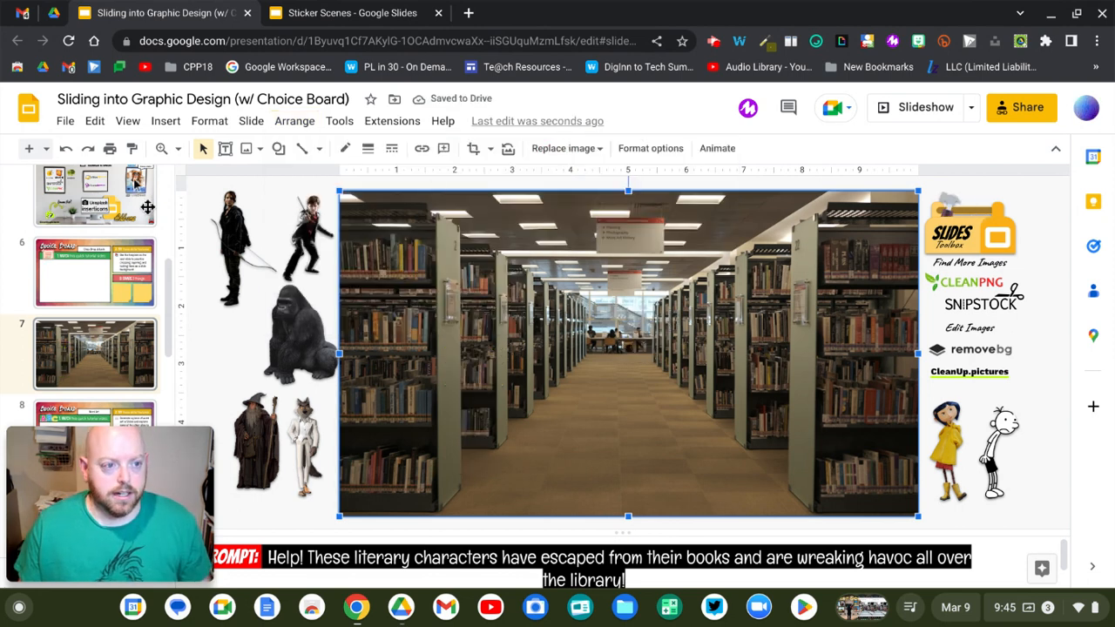
Step: Download the current slide as a PNG image and dismiss the download notification
left_click(65, 122)
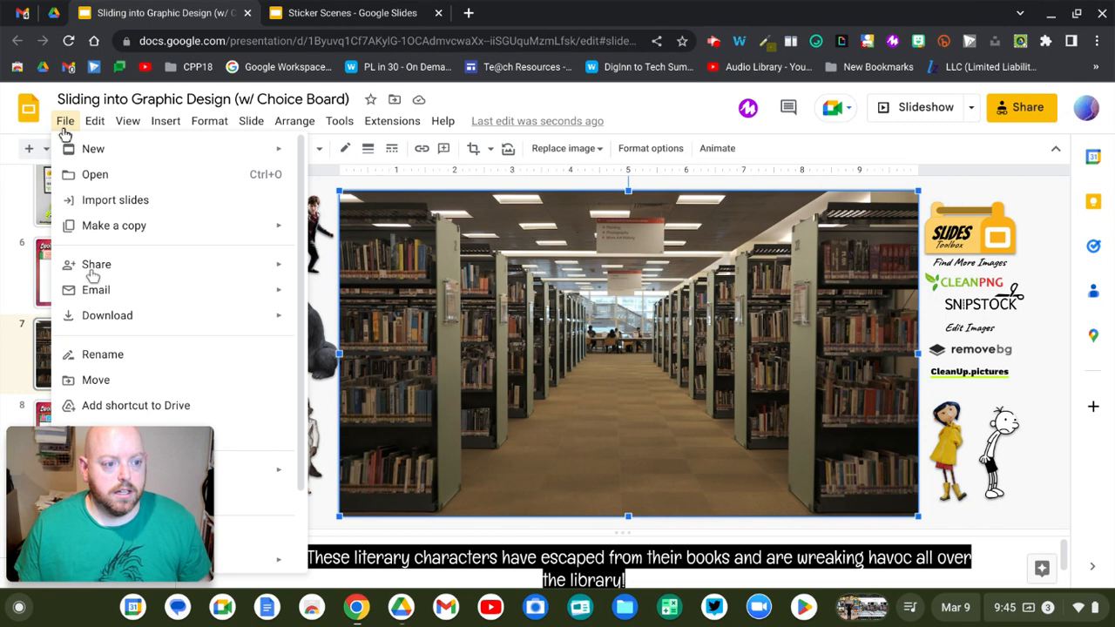
mouse_move(122, 325)
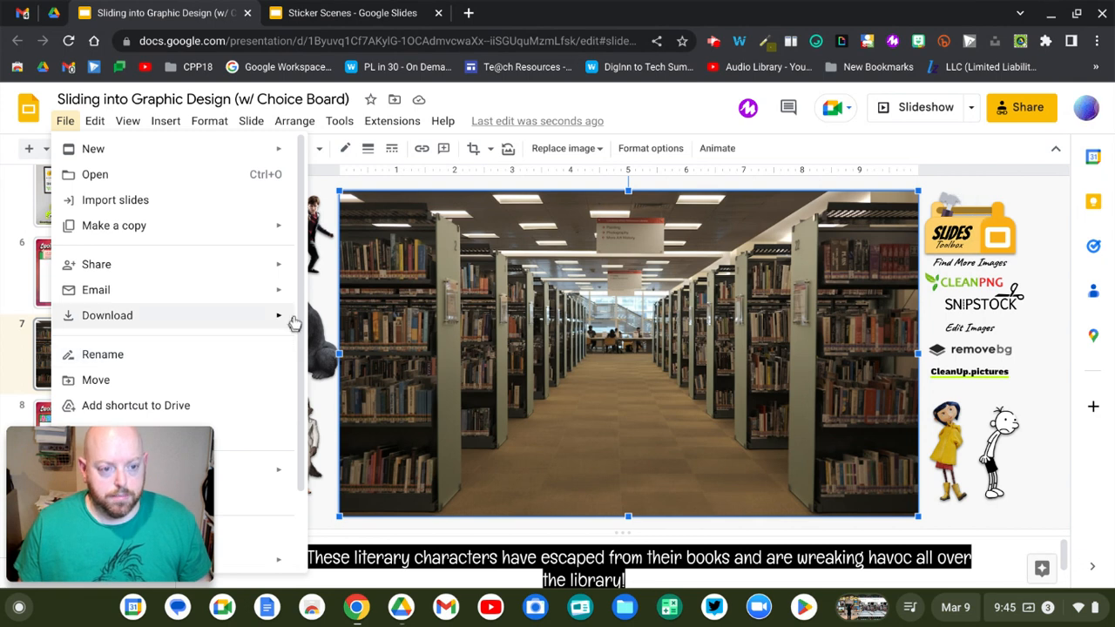
mouse_move(294, 321)
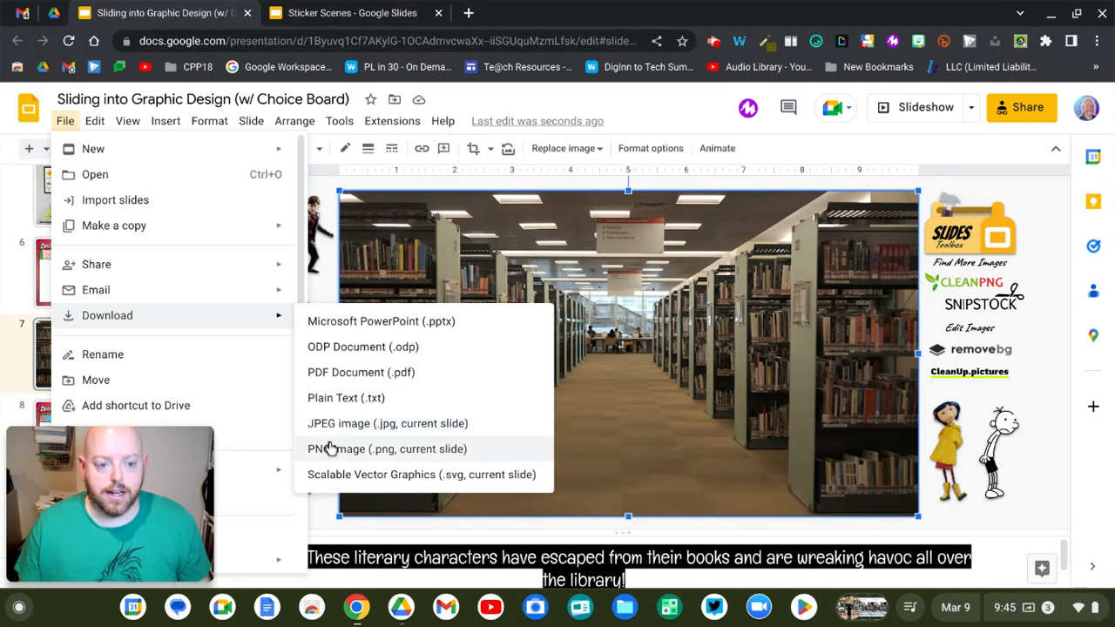
left_click(331, 449)
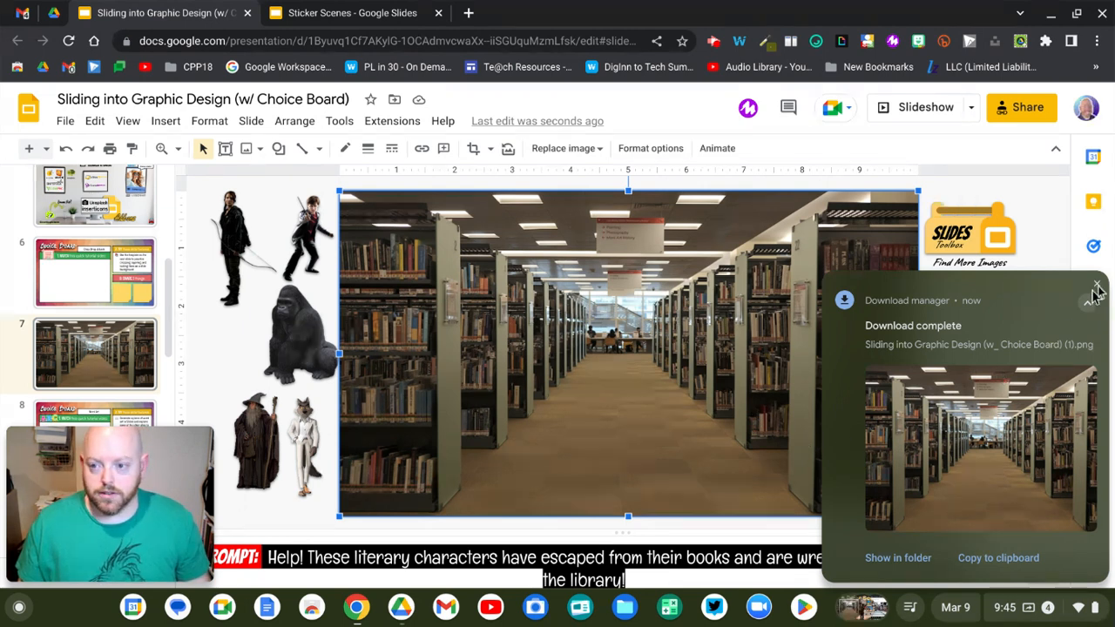
left_click(1097, 287)
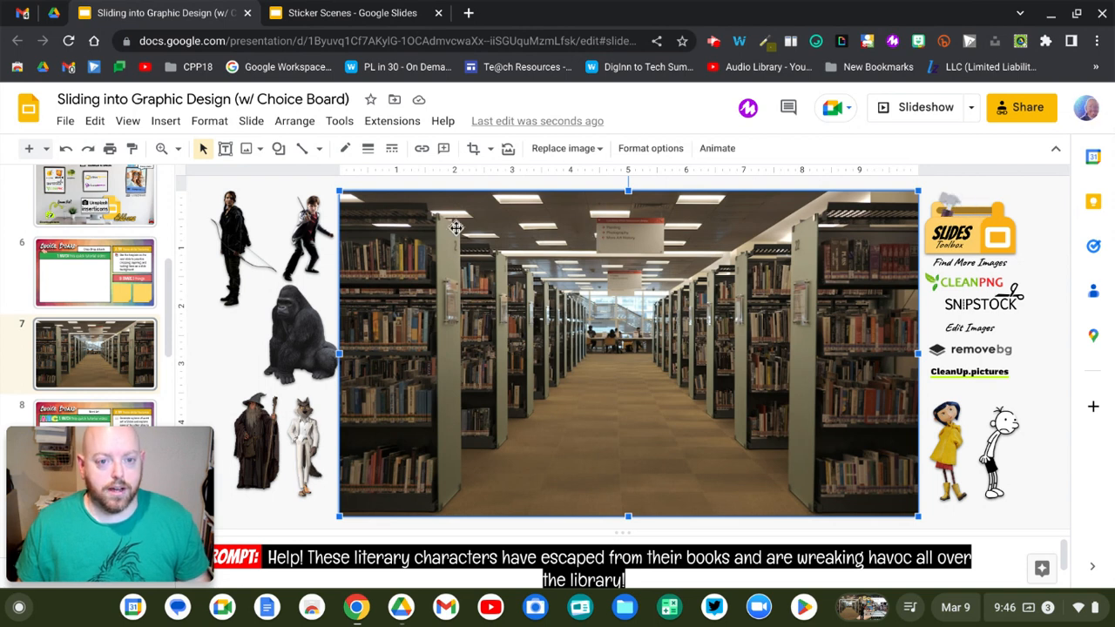
Step: Set the downloaded library PNG from Downloads as the slide's background image and delete the library photo lying on top
left_click(271, 192)
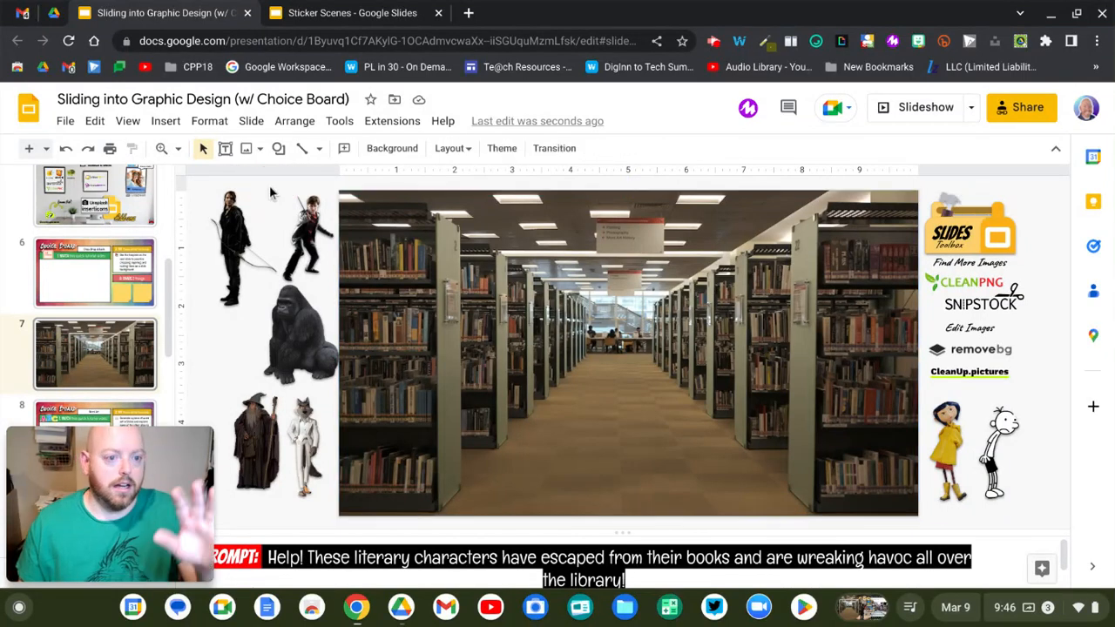
left_click(402, 155)
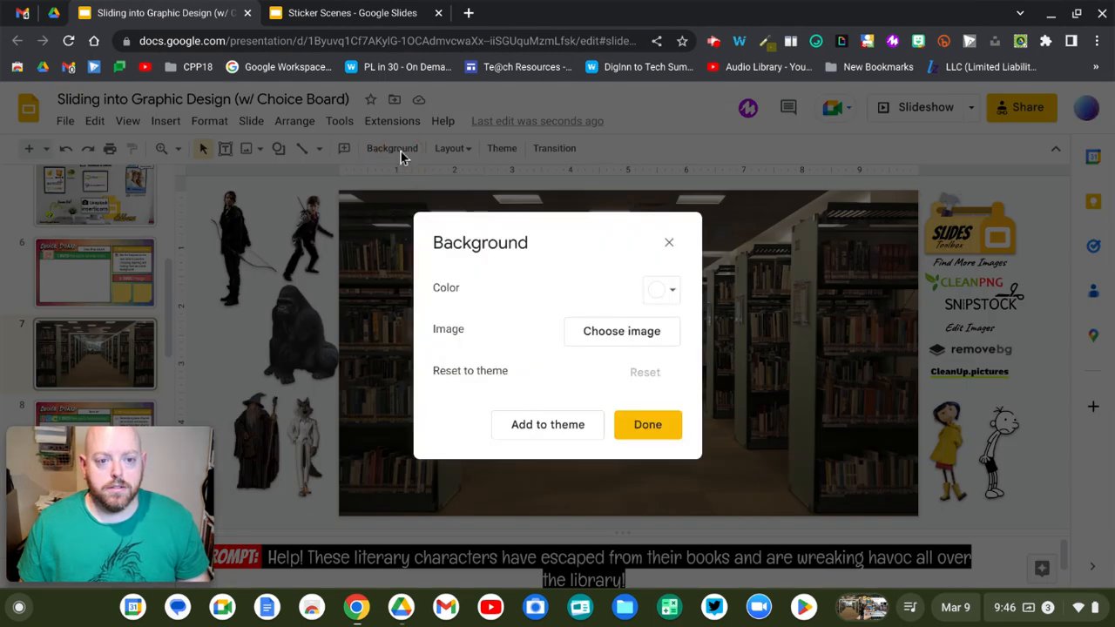
left_click(585, 333)
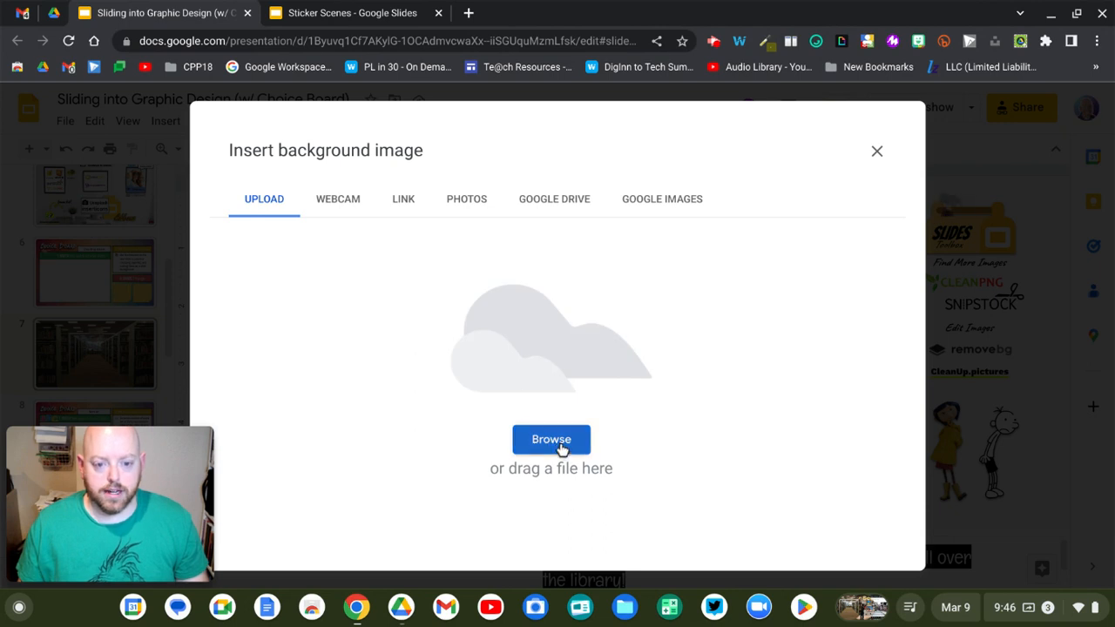
left_click(560, 445)
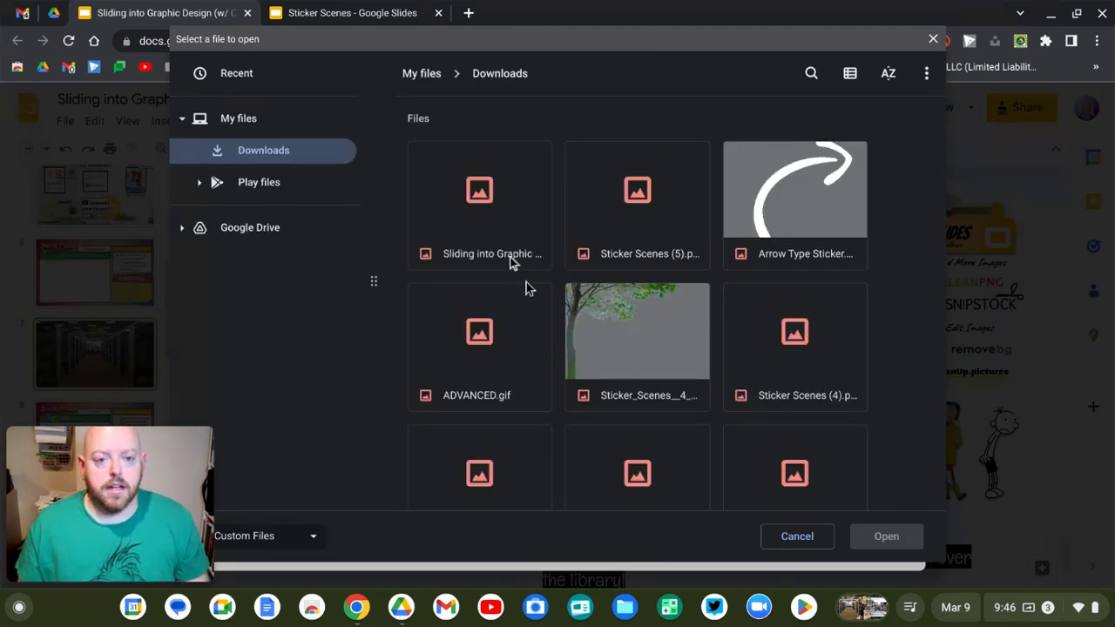
left_click(506, 232)
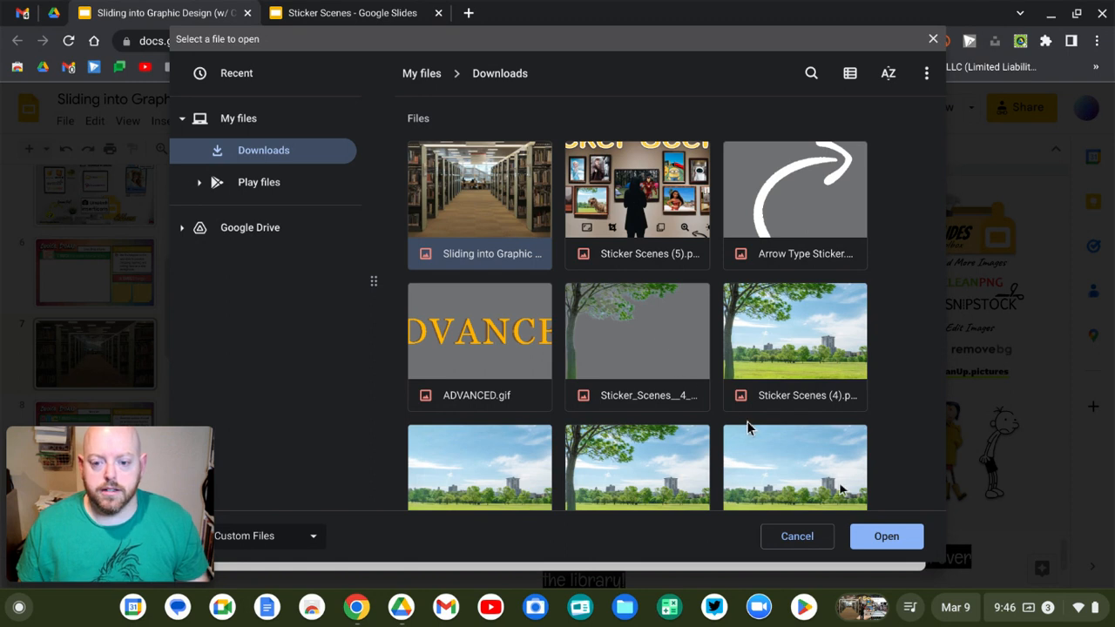
left_click(874, 539)
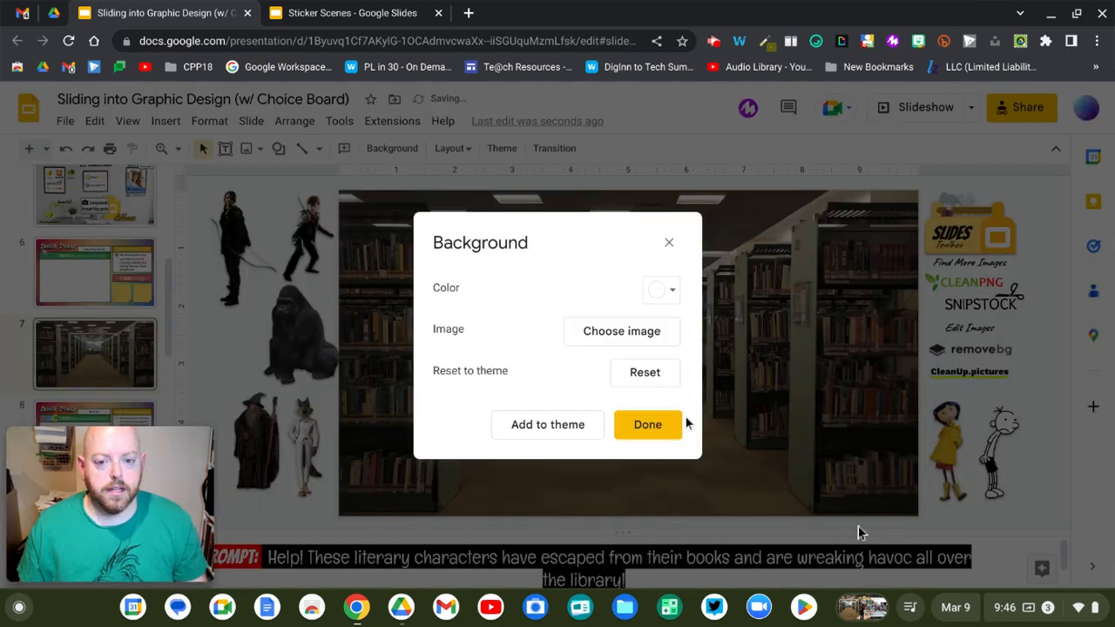
left_click(634, 425)
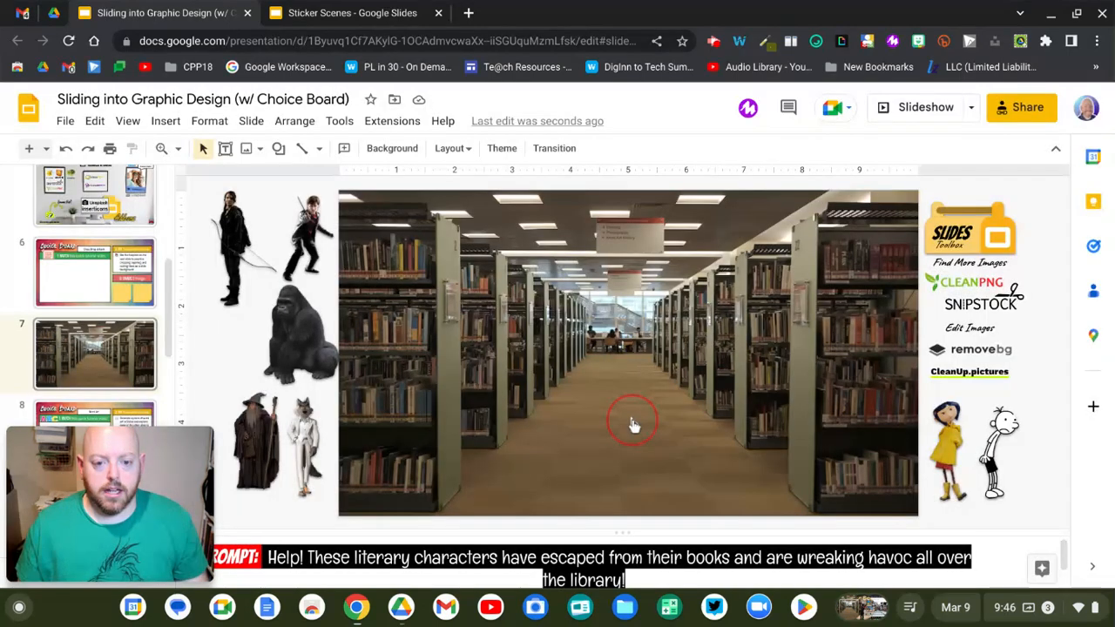
left_click(577, 394)
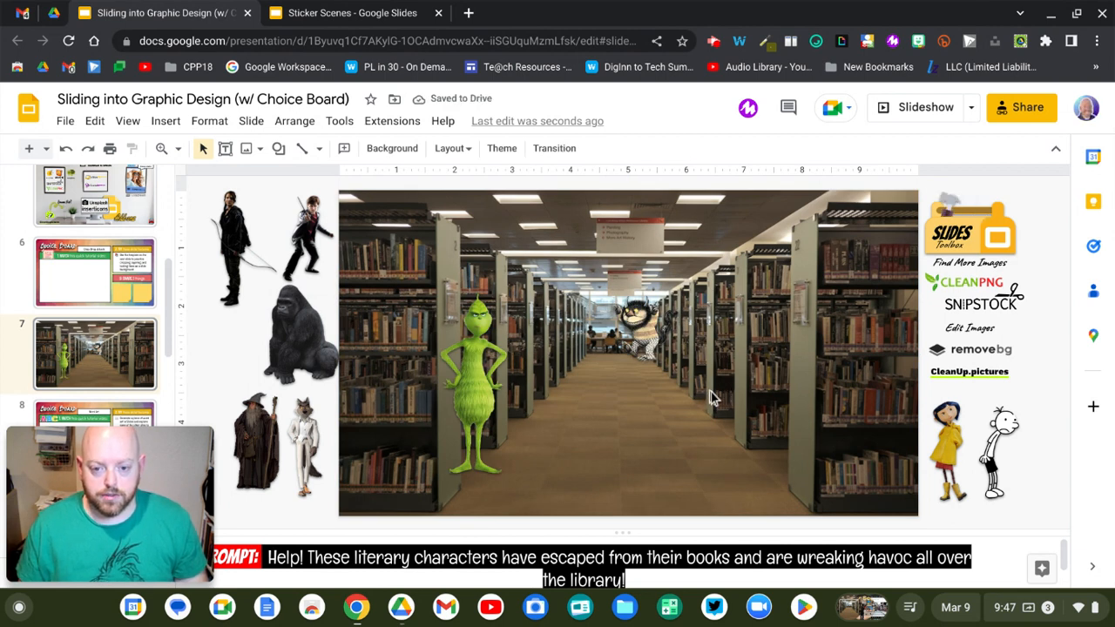
left_click(710, 393)
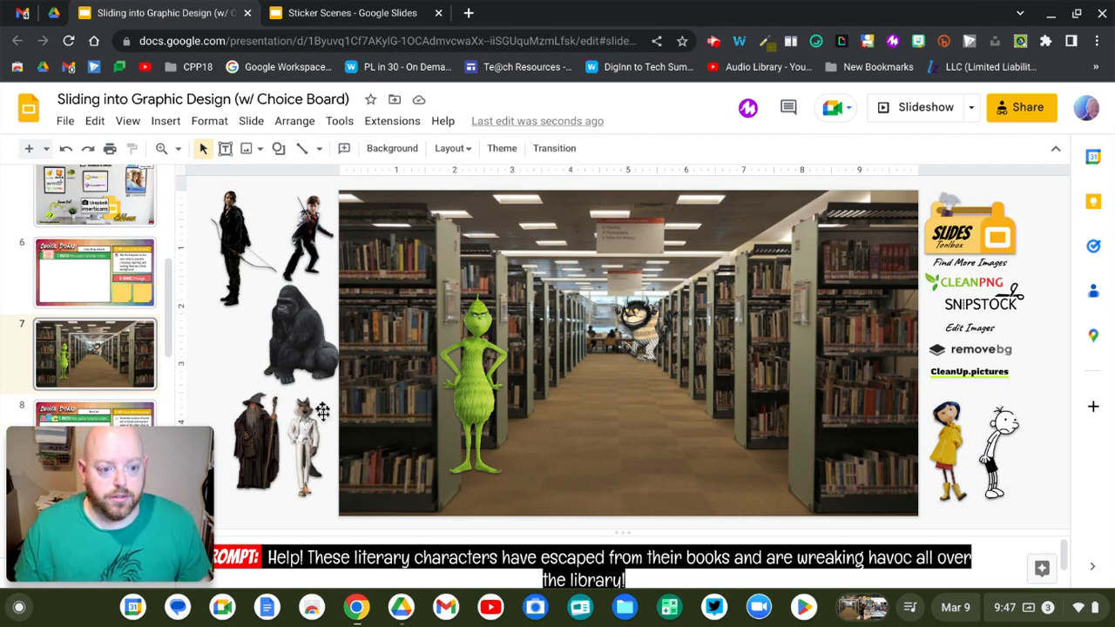
Step: Place the white-suited wolf beside the Grinch in the library aisle and enlarge it to about the Grinch's height
left_click_drag(311, 425, 507, 389)
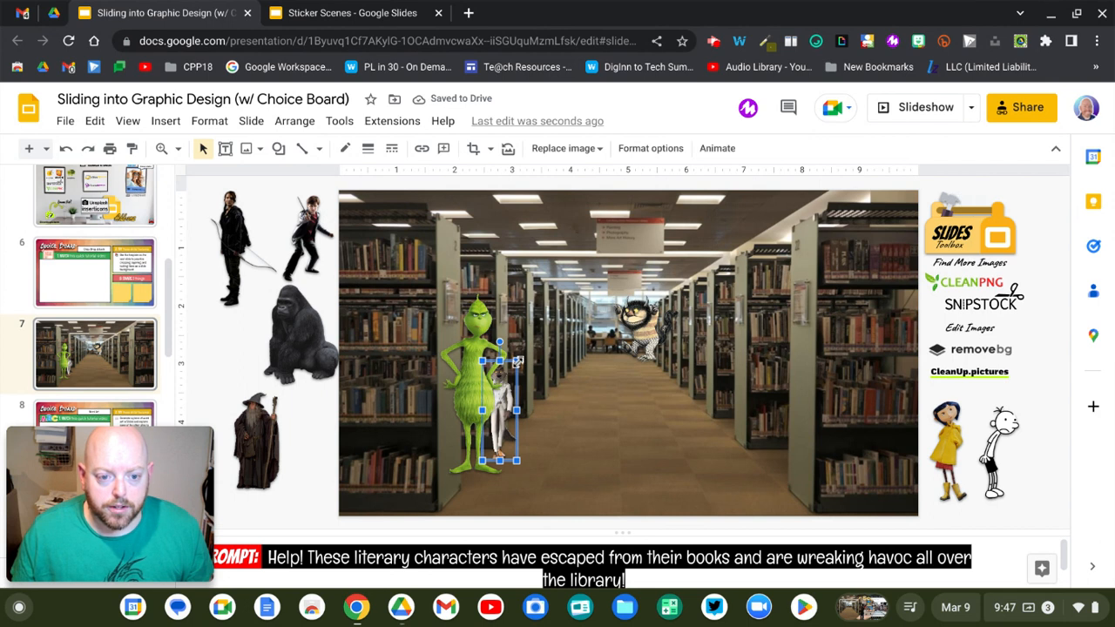
left_click_drag(517, 360, 541, 334)
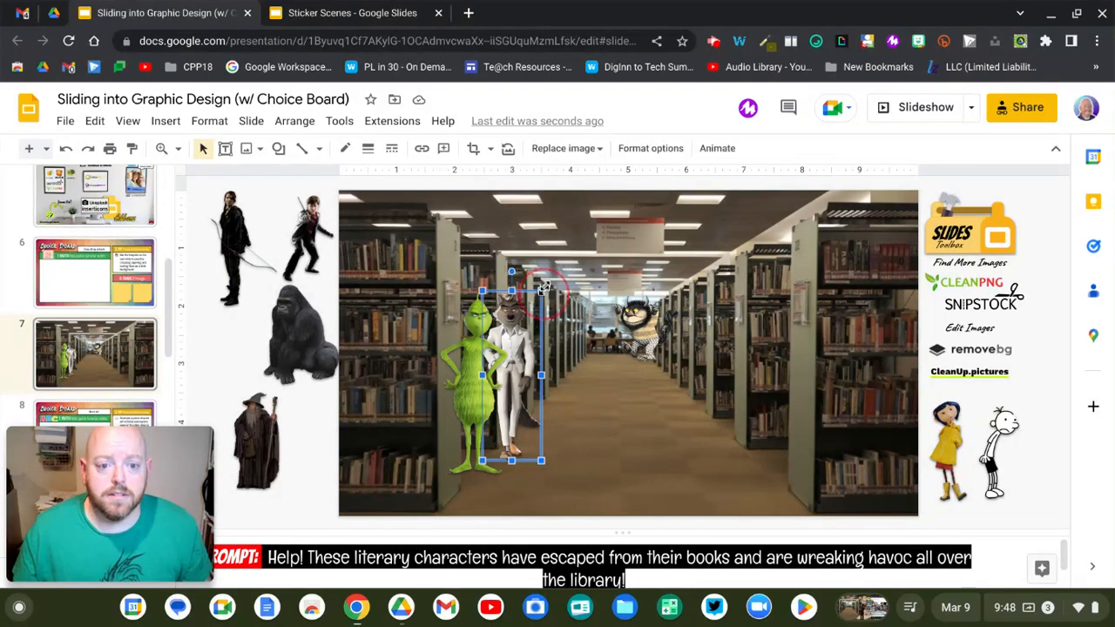
left_click_drag(542, 291, 547, 275)
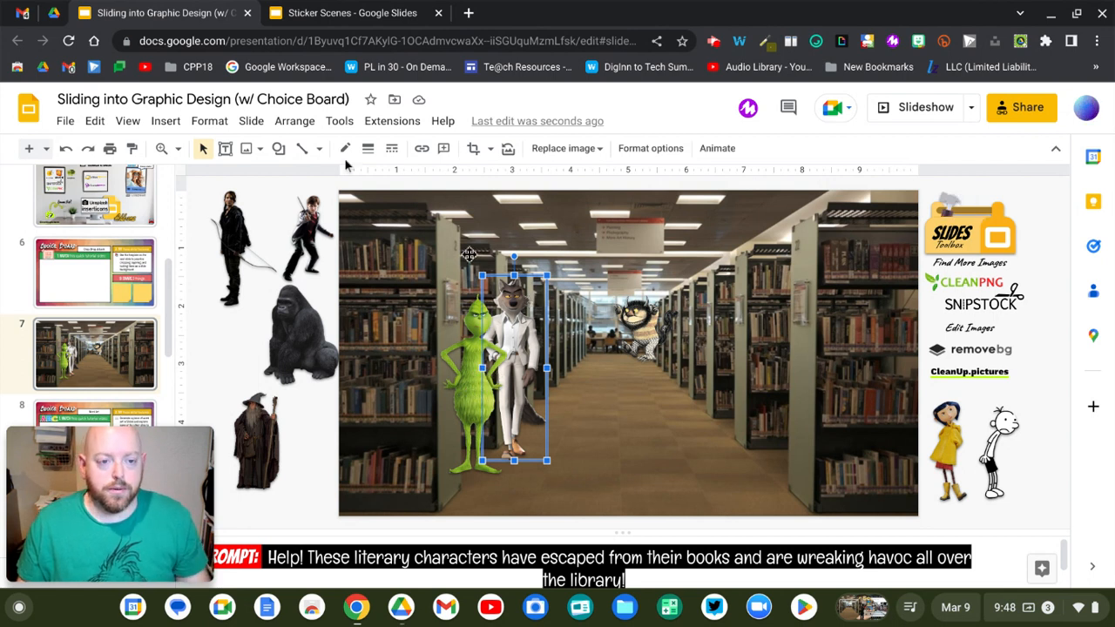
Step: Bring the white-suited wolf image to the front, ahead of the Grinch
left_click(281, 124)
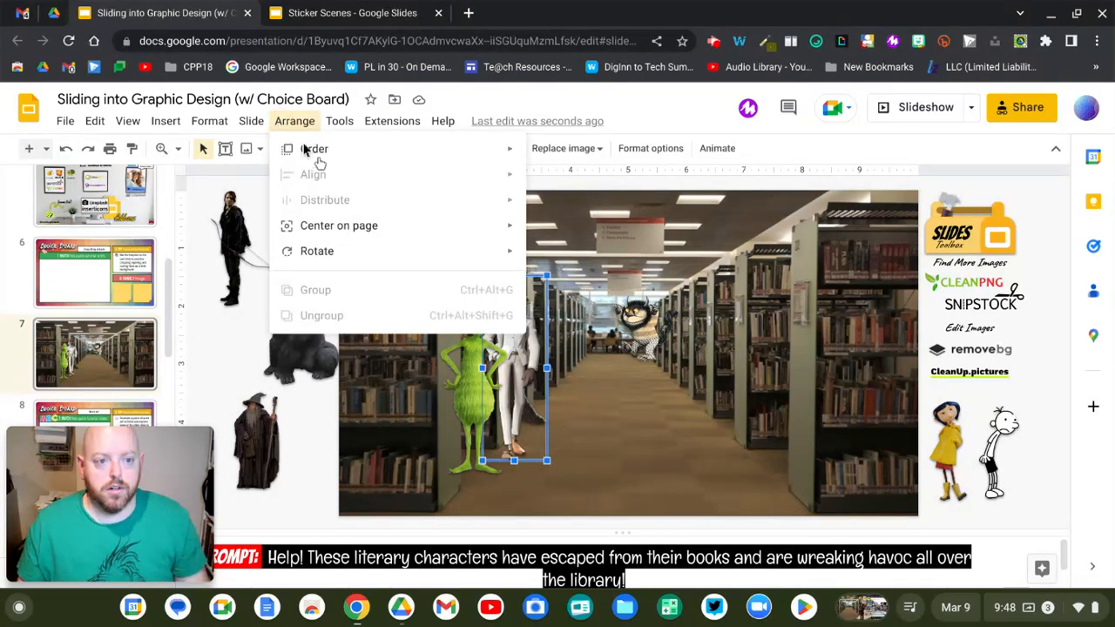
mouse_move(313, 155)
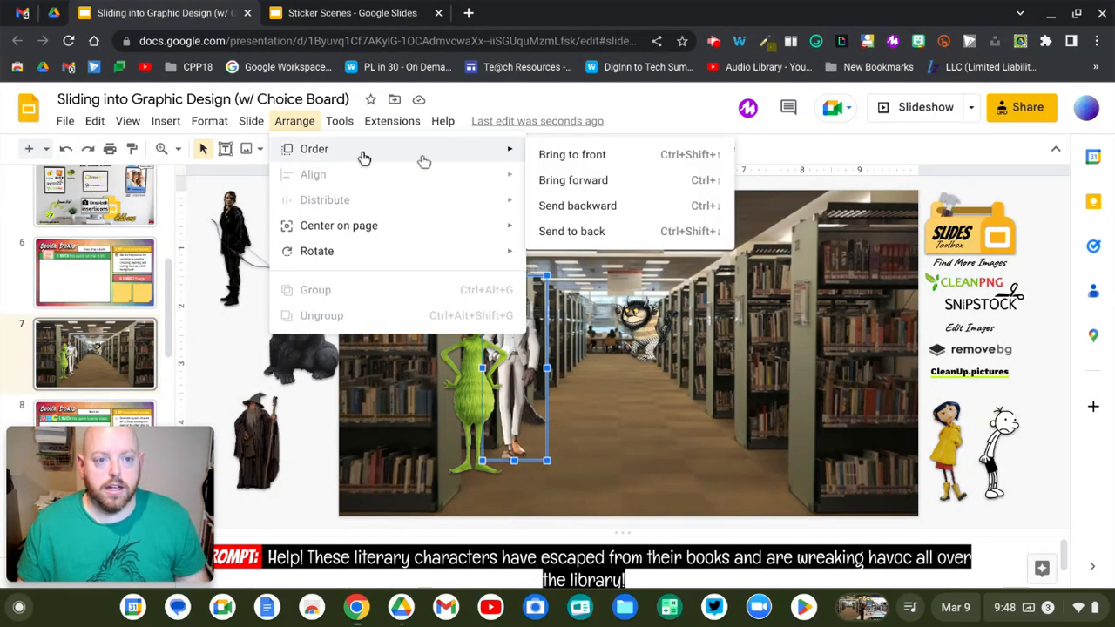
left_click(546, 159)
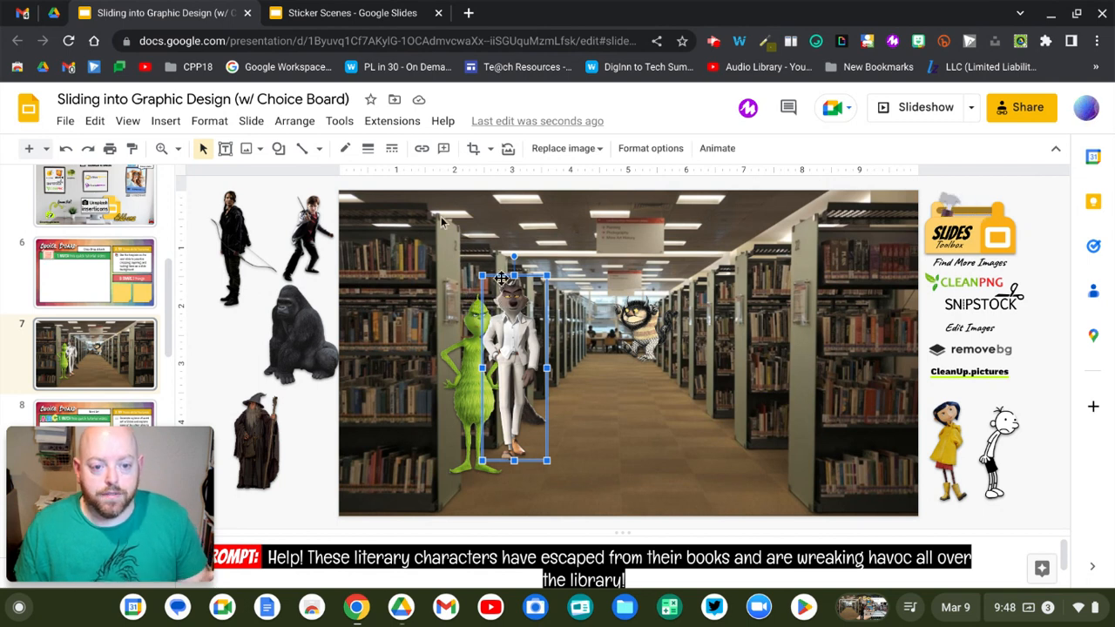
Step: Send the white-suited wolf image to the back so it stands behind the Grinch
left_click(296, 121)
mouse_move(351, 149)
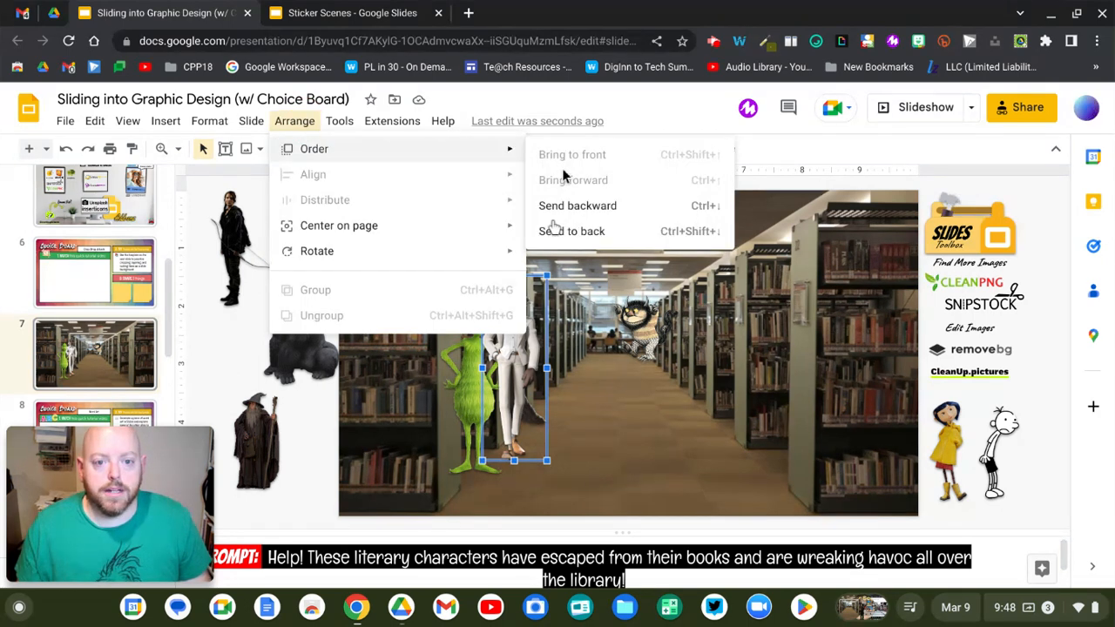
left_click(551, 236)
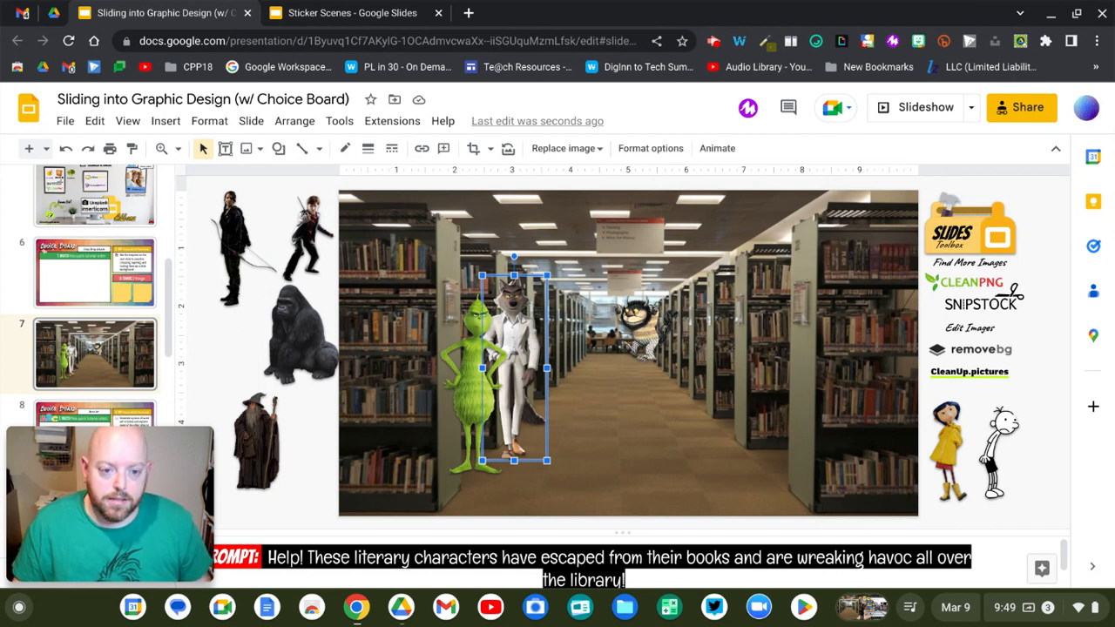
Step: Nudge the wolf image slightly left and down so it stands closer behind the Grinch
key("Left")
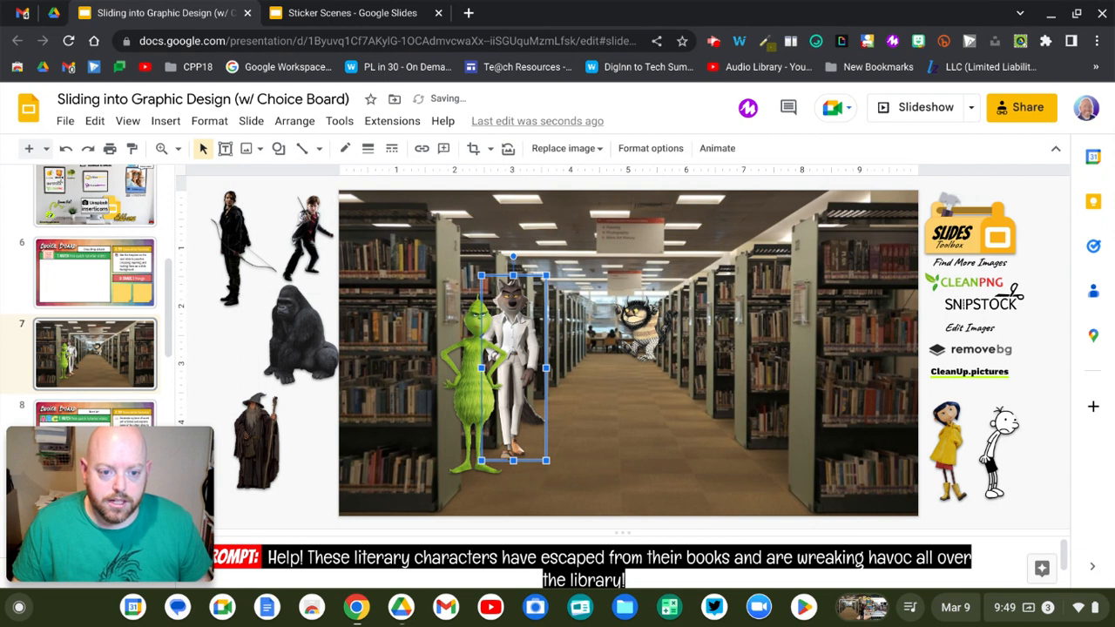
key("Left")
key("Left")
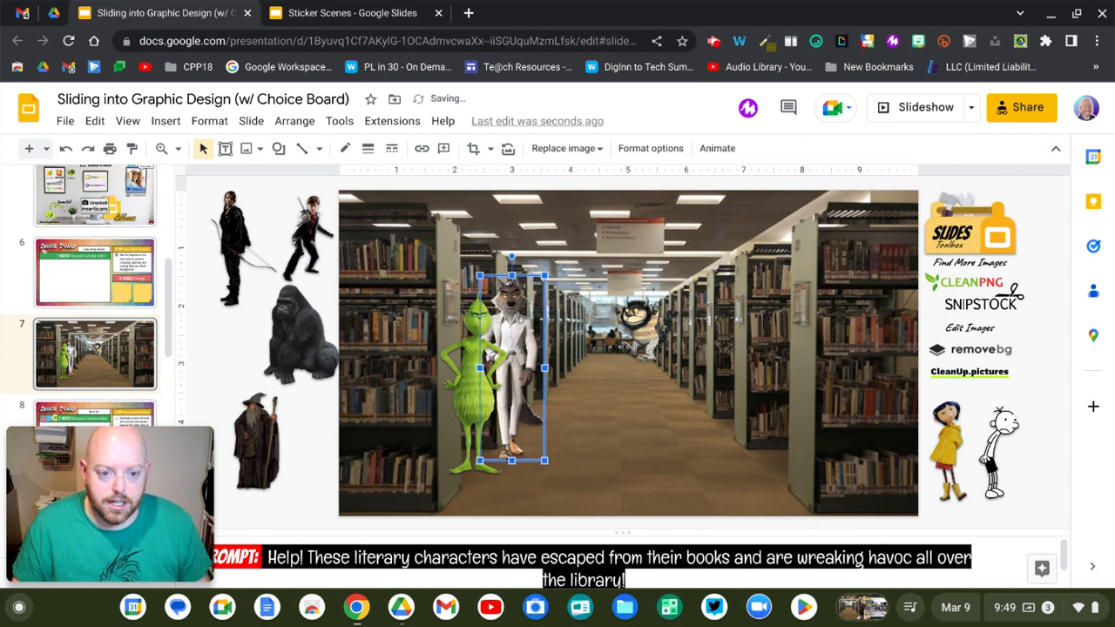
key("Left")
key("Left")
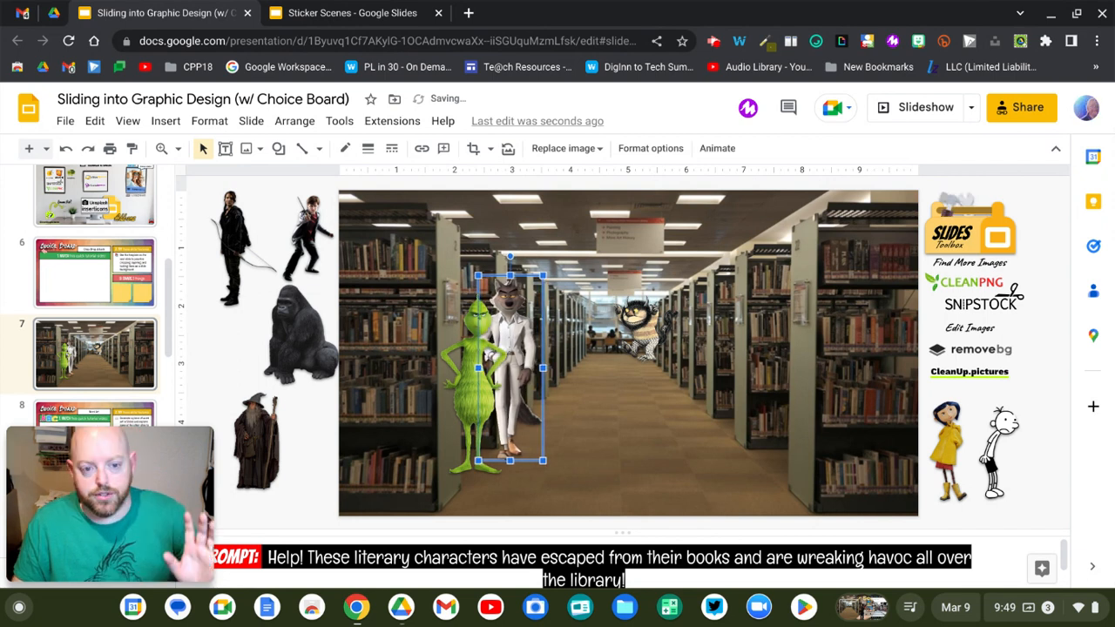
key("Left")
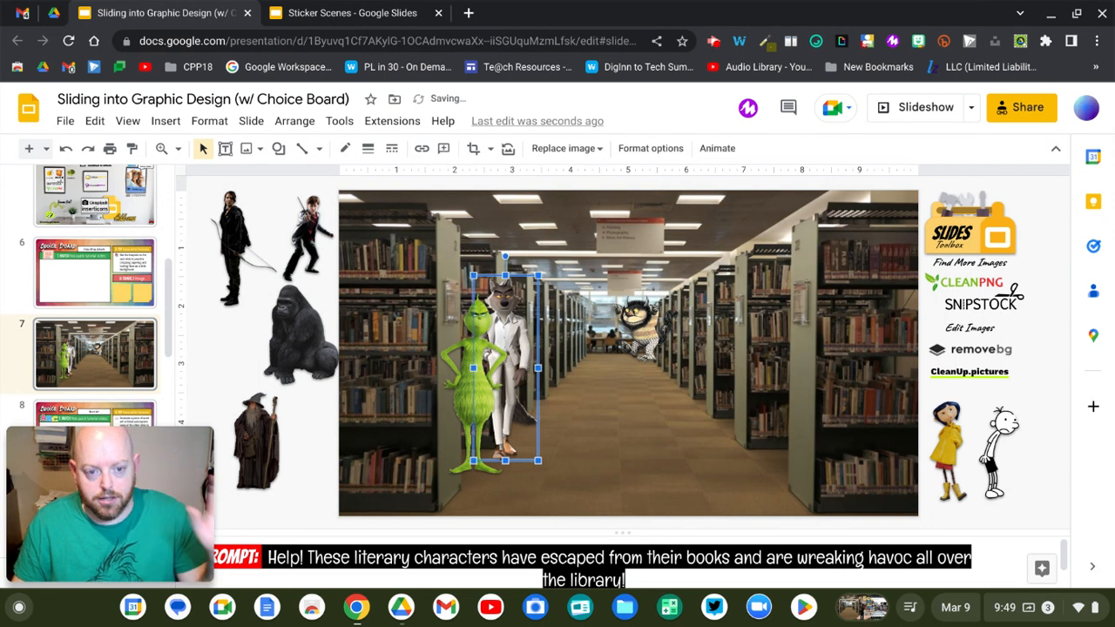
key("Down")
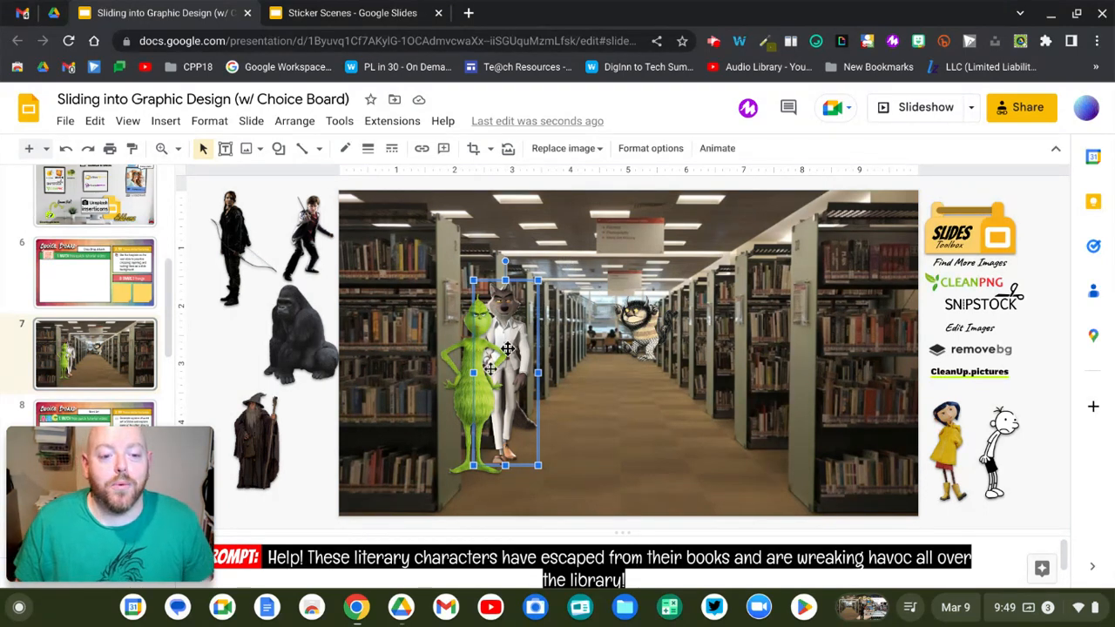
Step: Crop the Grinch image's left side to the edge of the bookshelf so he appears to step out from behind it
left_click(457, 343)
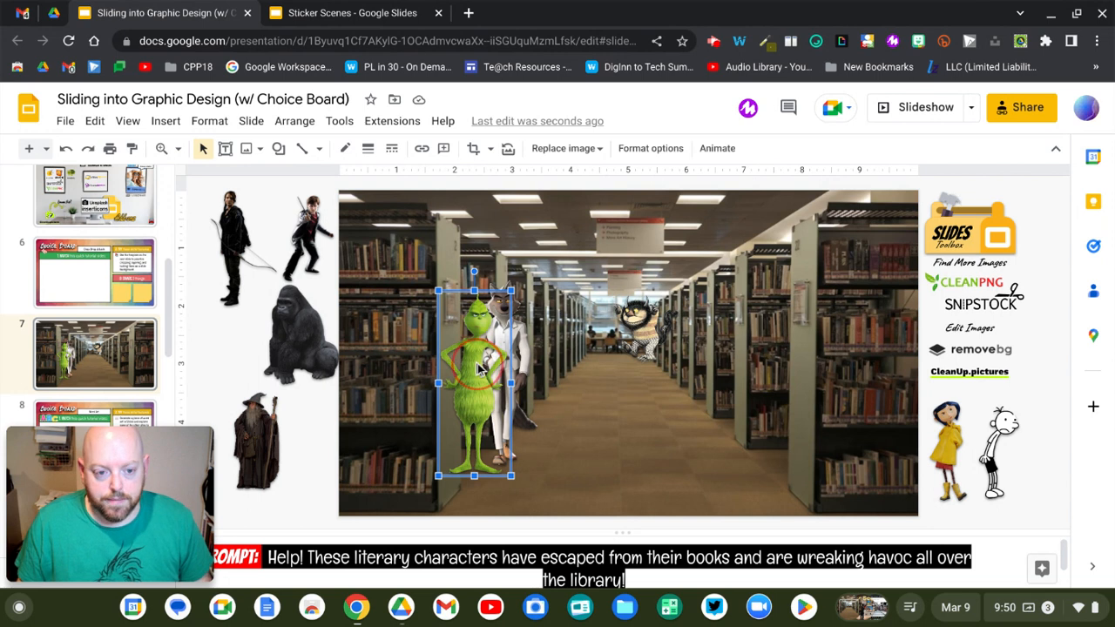
double_click(477, 369)
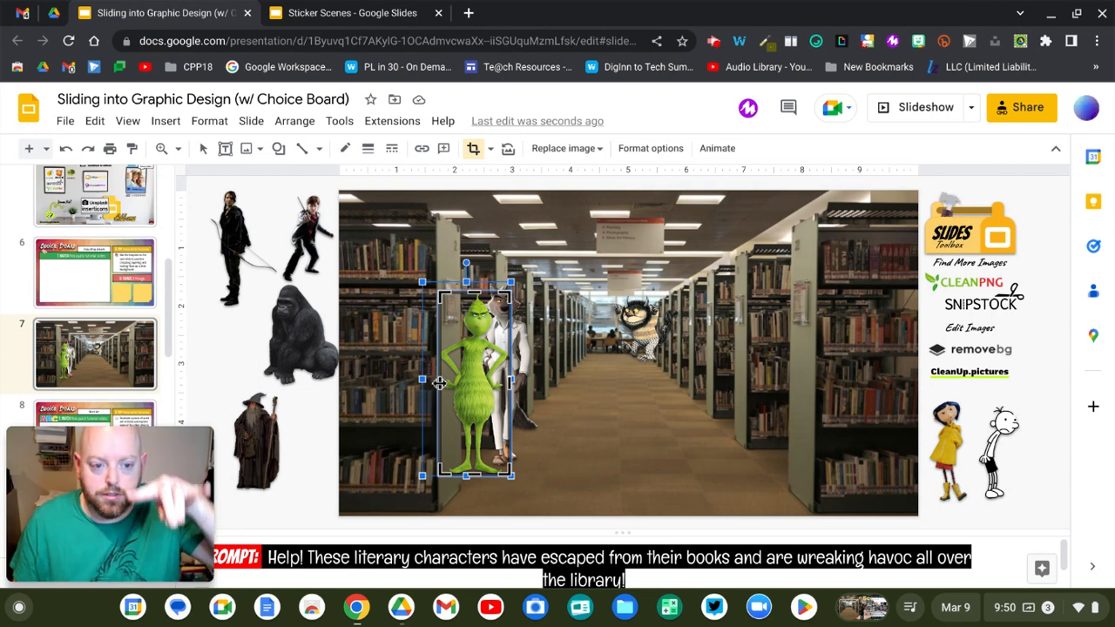
left_click(443, 383)
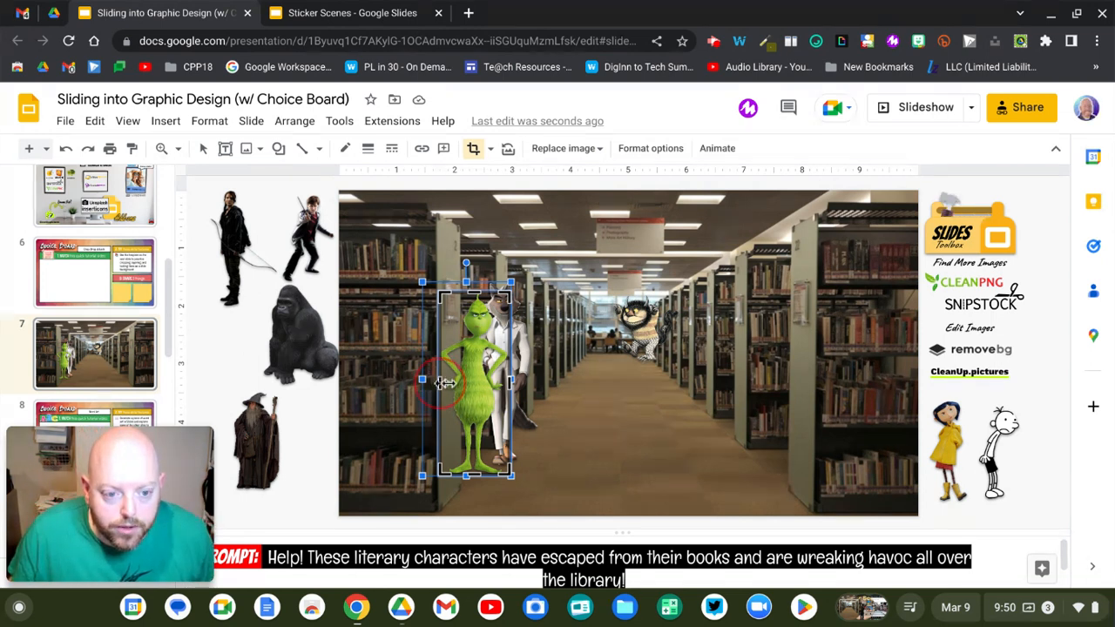
left_click_drag(444, 383, 458, 384)
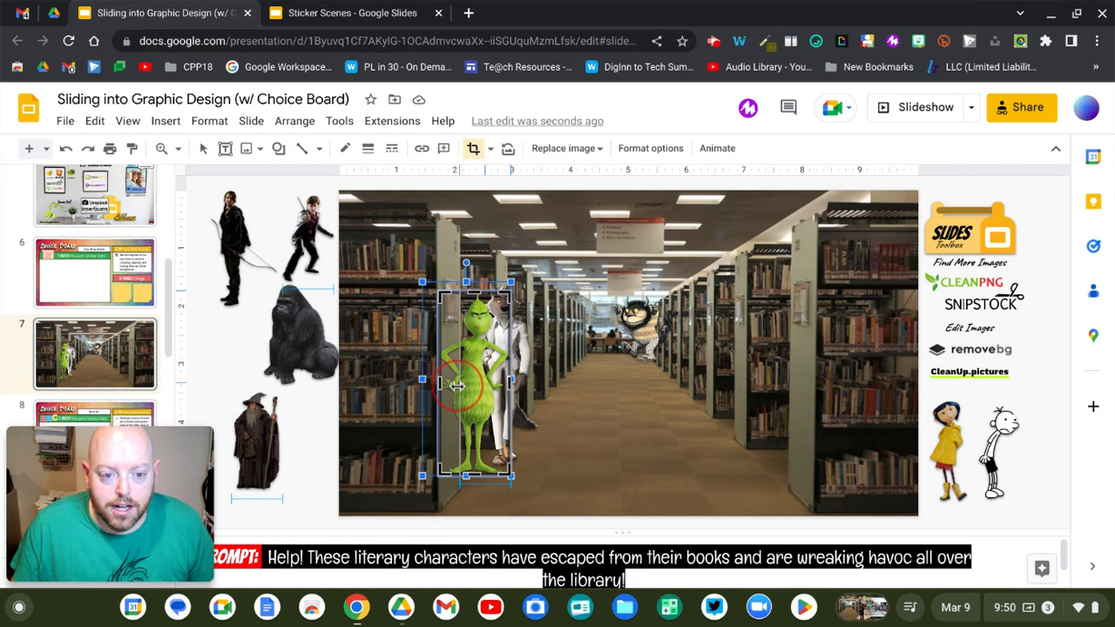
left_click_drag(457, 389, 457, 389)
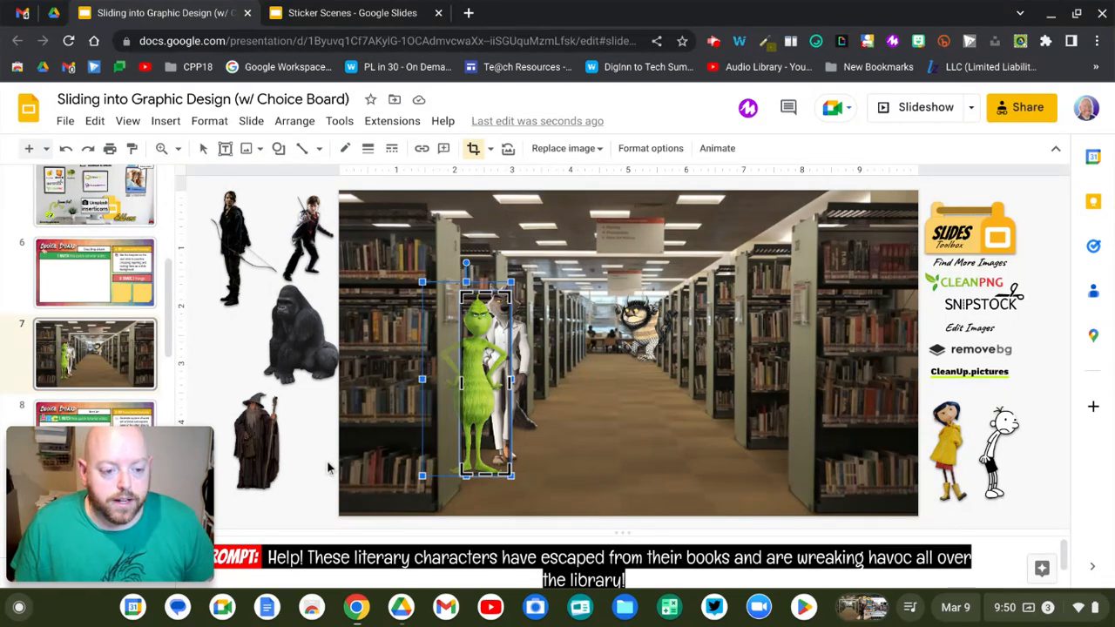
key("Return")
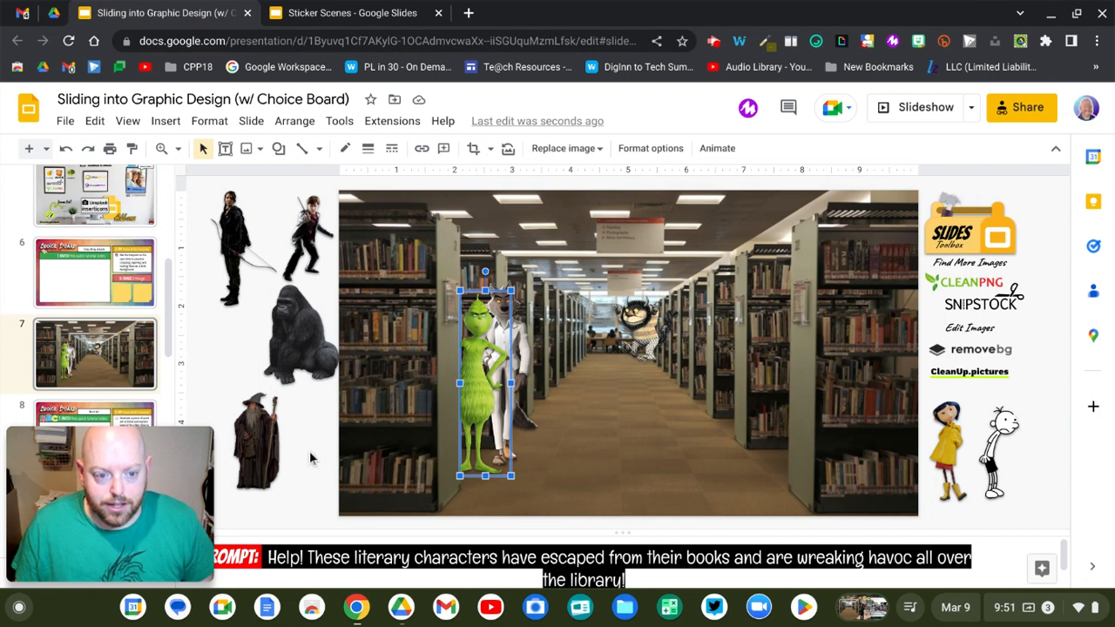
left_click(311, 459)
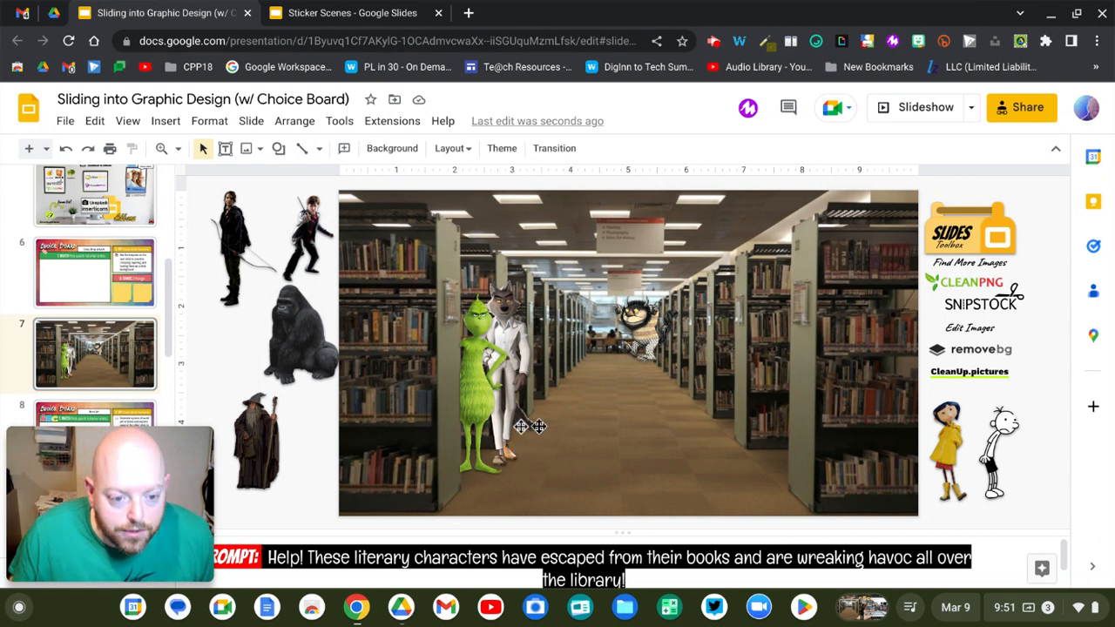
Step: Nudge the cropped Grinch image slightly right to line up its cut edge with the end of the bookshelf
left_click(468, 396)
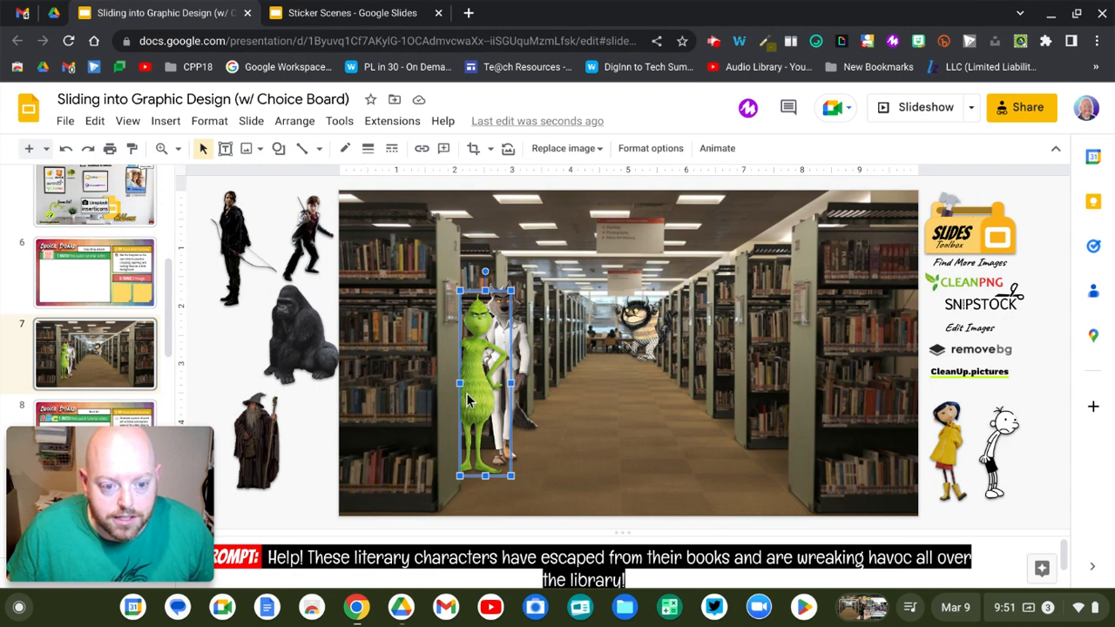
key("shift+Right")
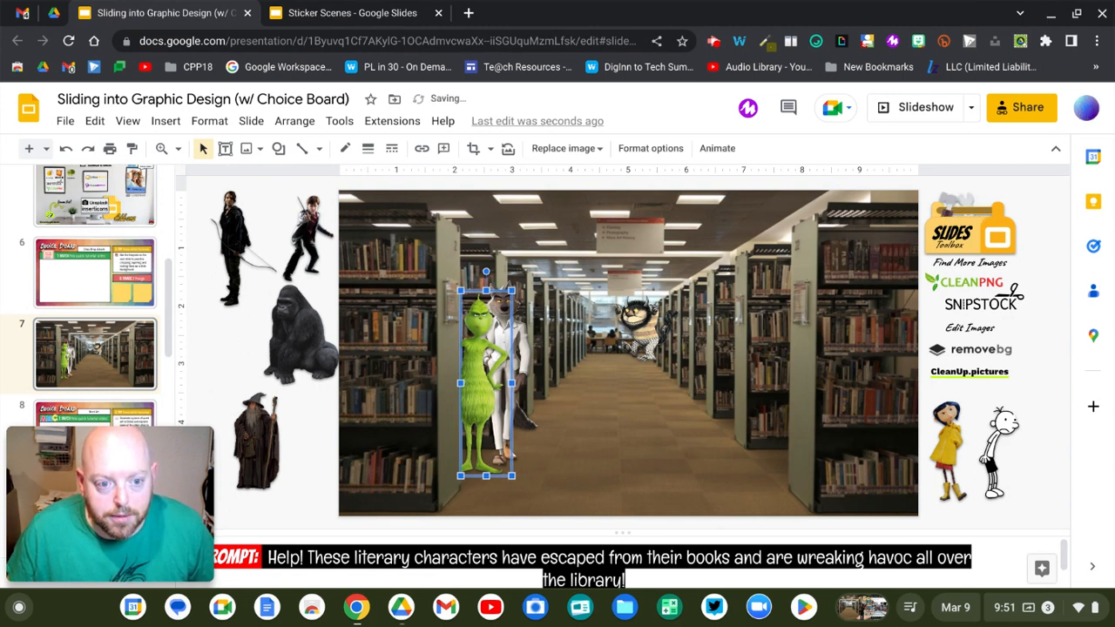
key("shift+Right")
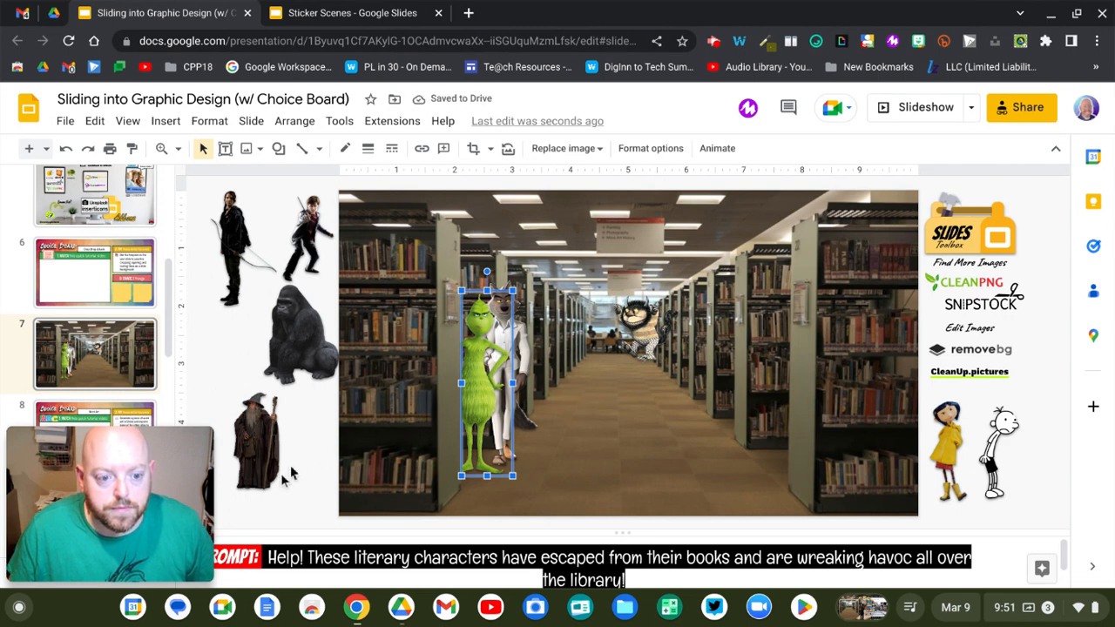
left_click(285, 480)
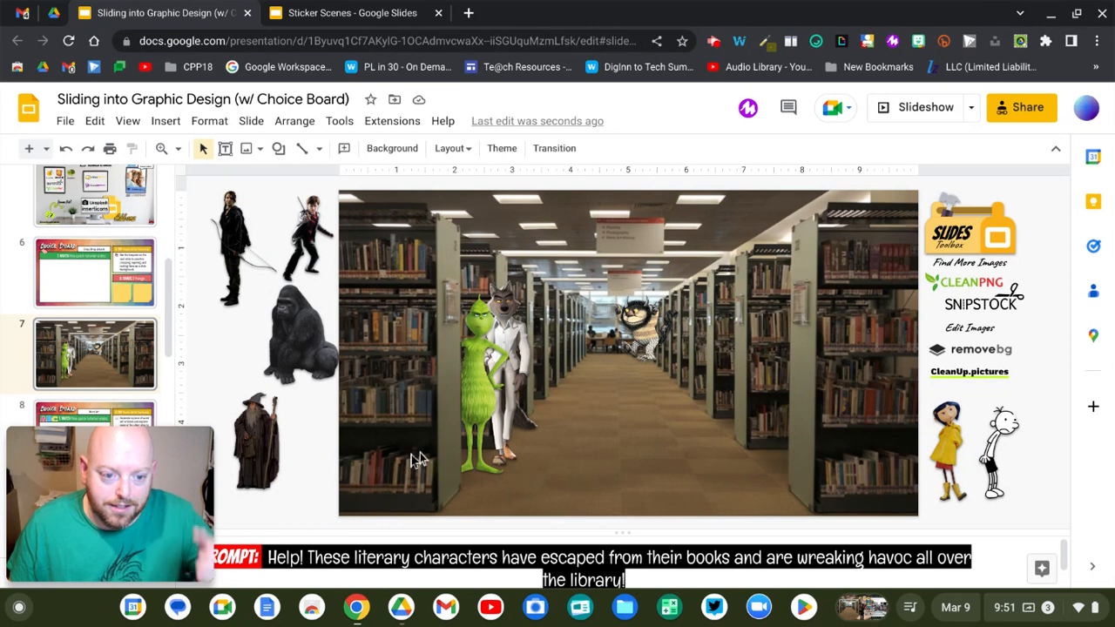
left_click(470, 406)
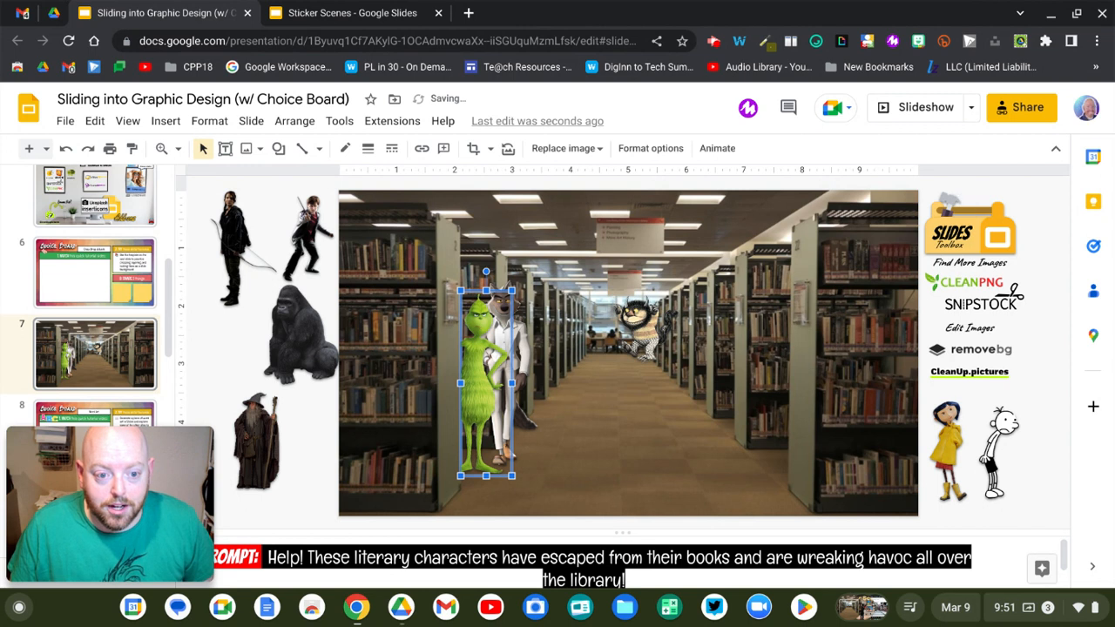
left_click(319, 469)
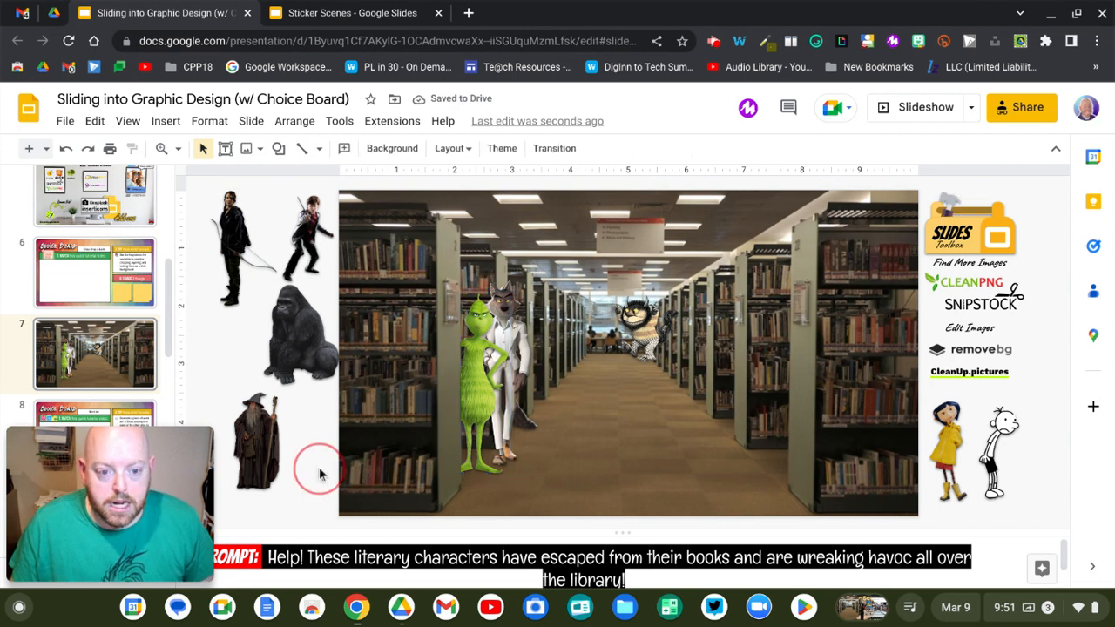